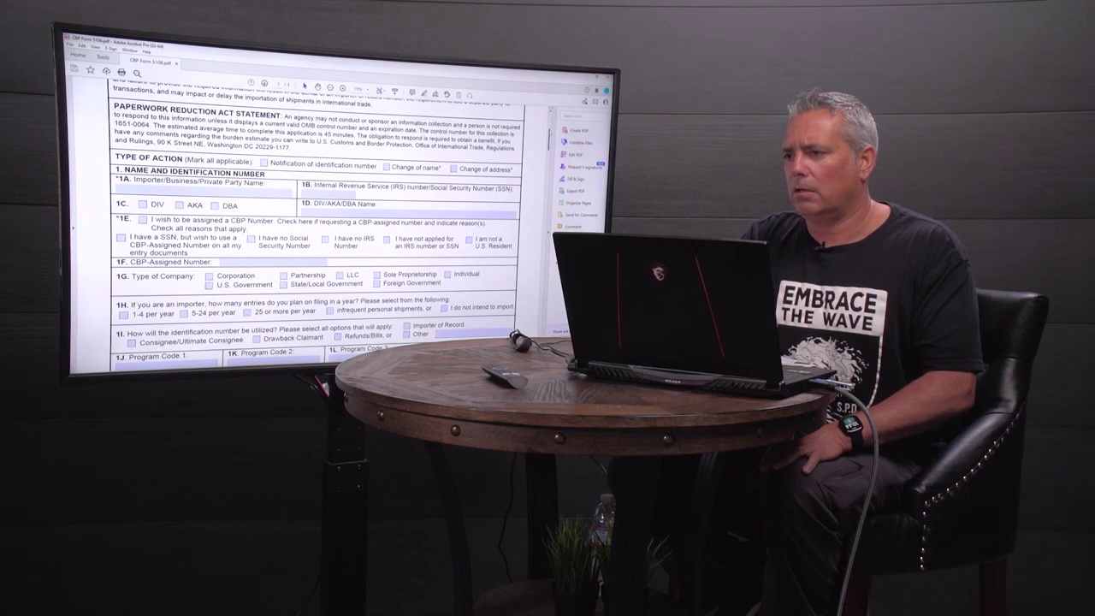
scroll(316, 223, up, 5)
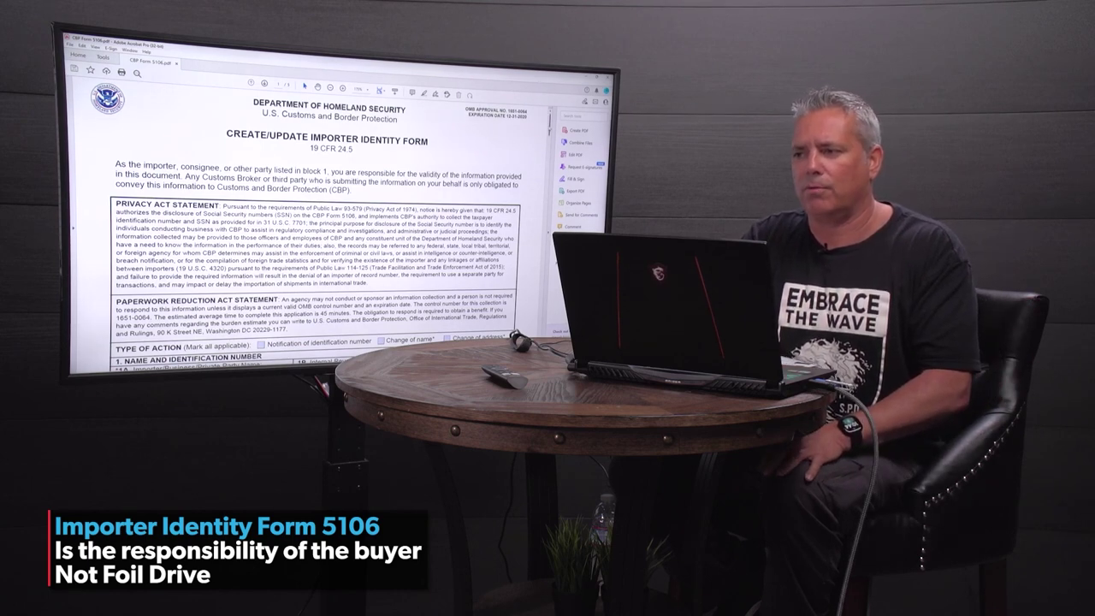
scroll(317, 227, down, 5)
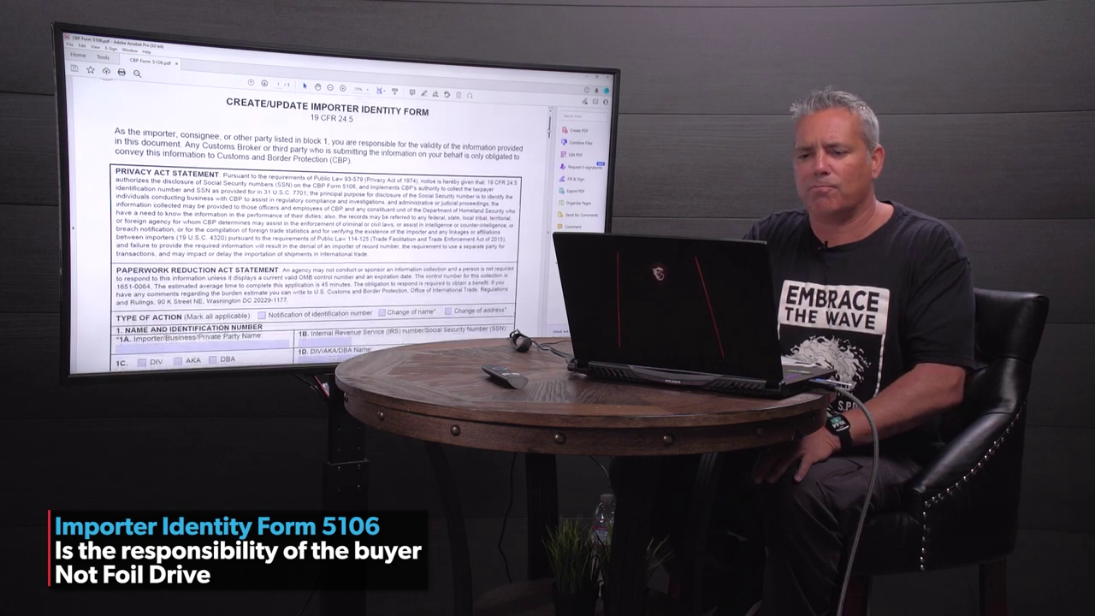
scroll(317, 227, down, 4)
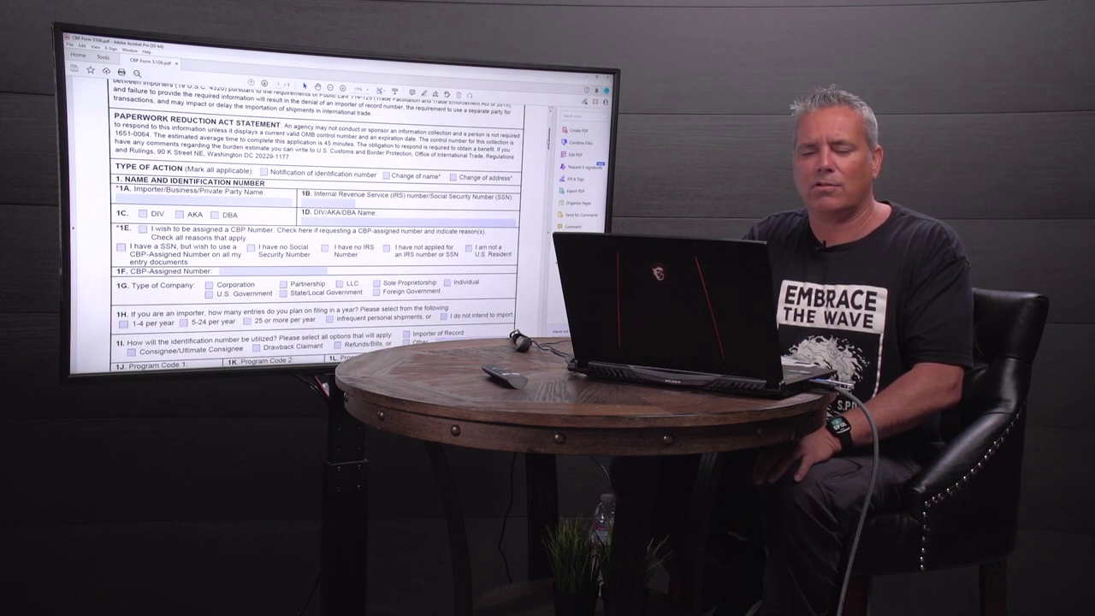
scroll(317, 227, down, 3)
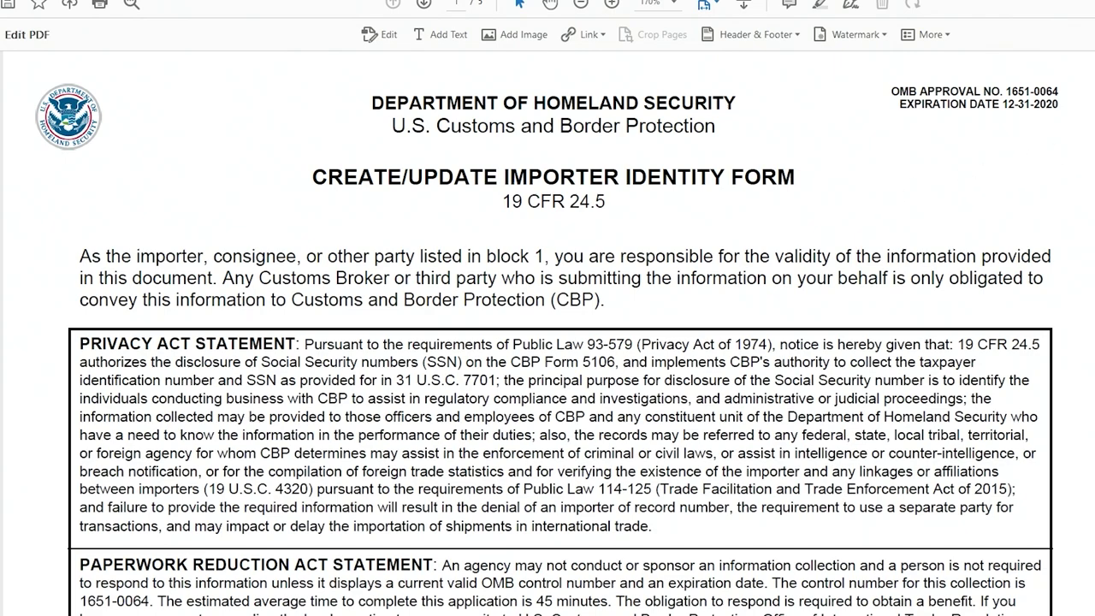
Mark Notification of identification number as the type of action on the importer identity form
scroll(547, 334, down, 5)
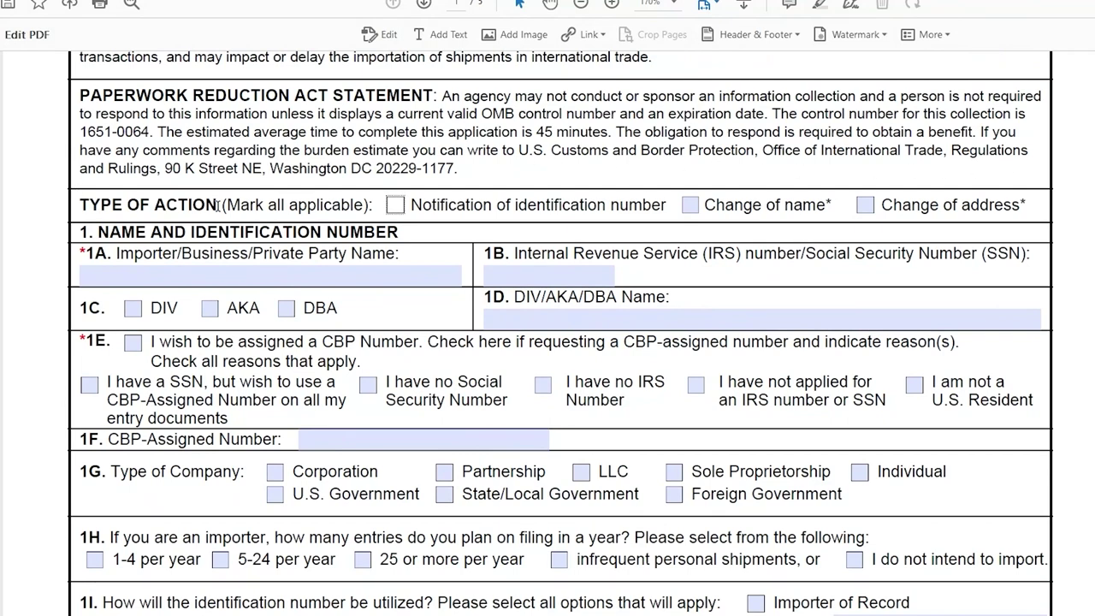
click(395, 207)
Enter the importer's name in field 1A and the Social Security number in field 1B
click(260, 269)
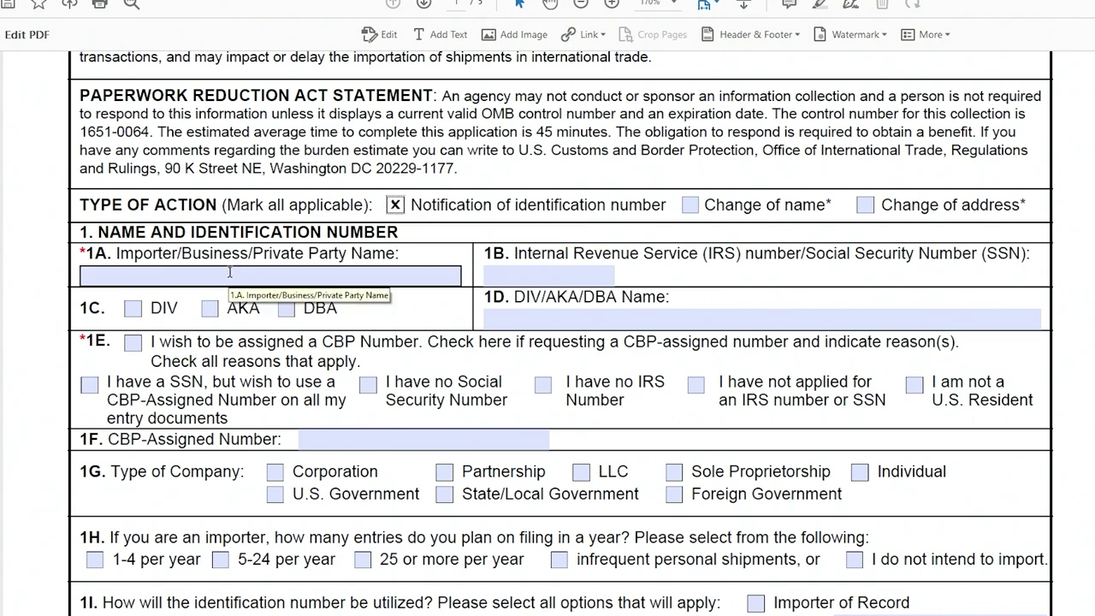
click(229, 272)
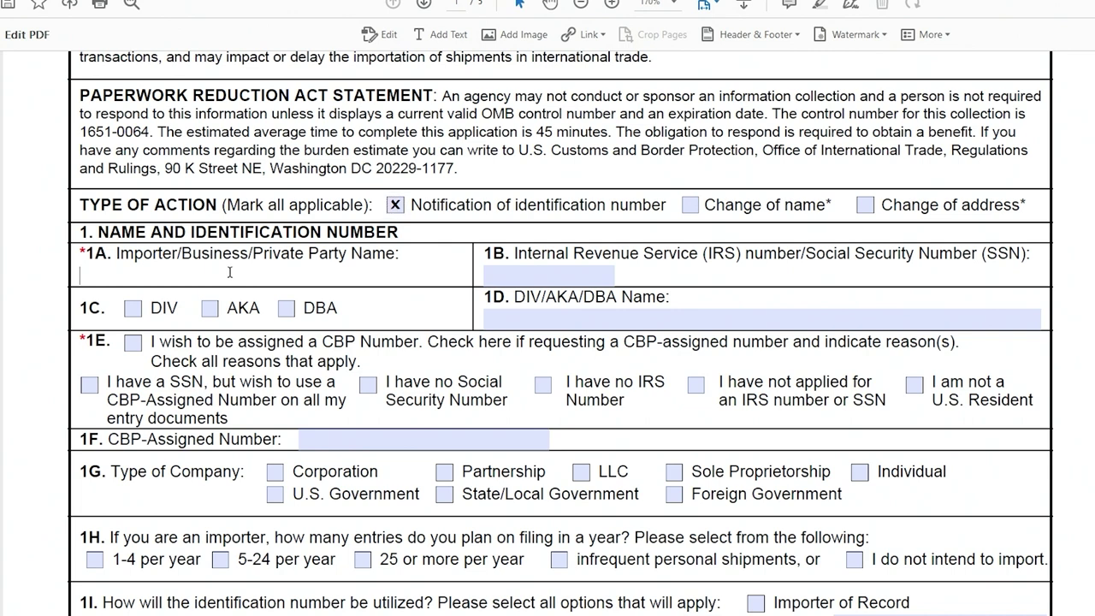
text(Paul R)
click(539, 276)
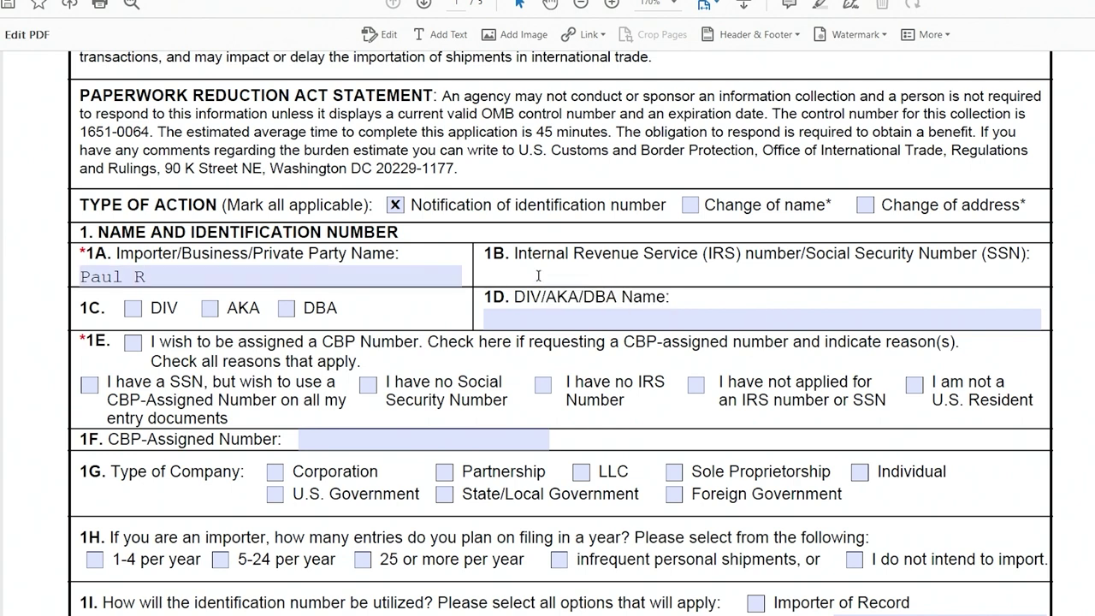
text(55555555)
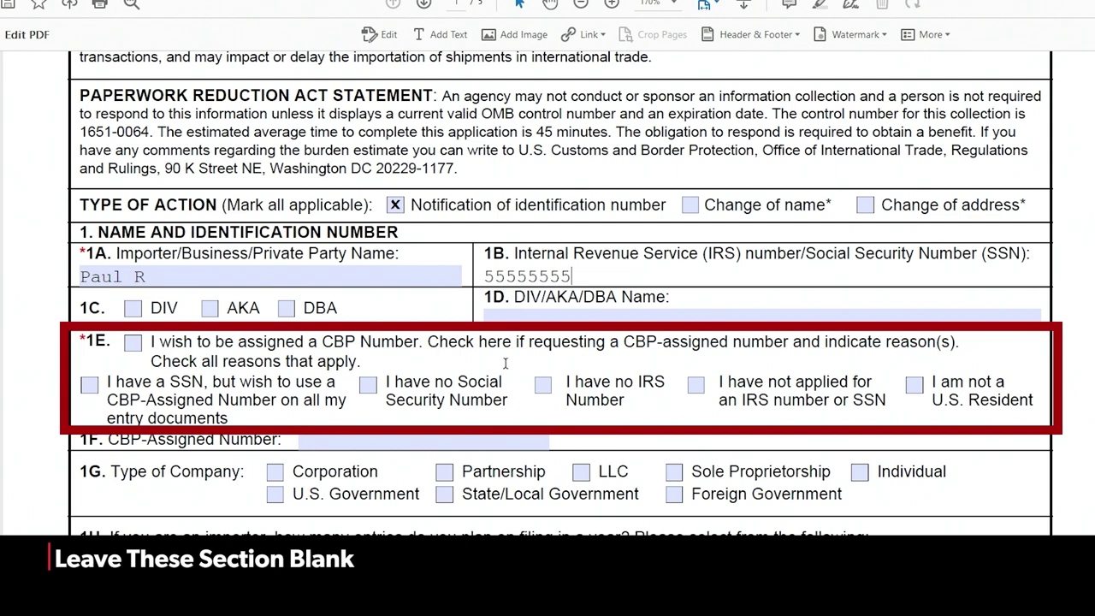
Mark "I do not intend to import" in section 1H and "Importer of Record" in section 1I
scroll(506, 363, down, 3)
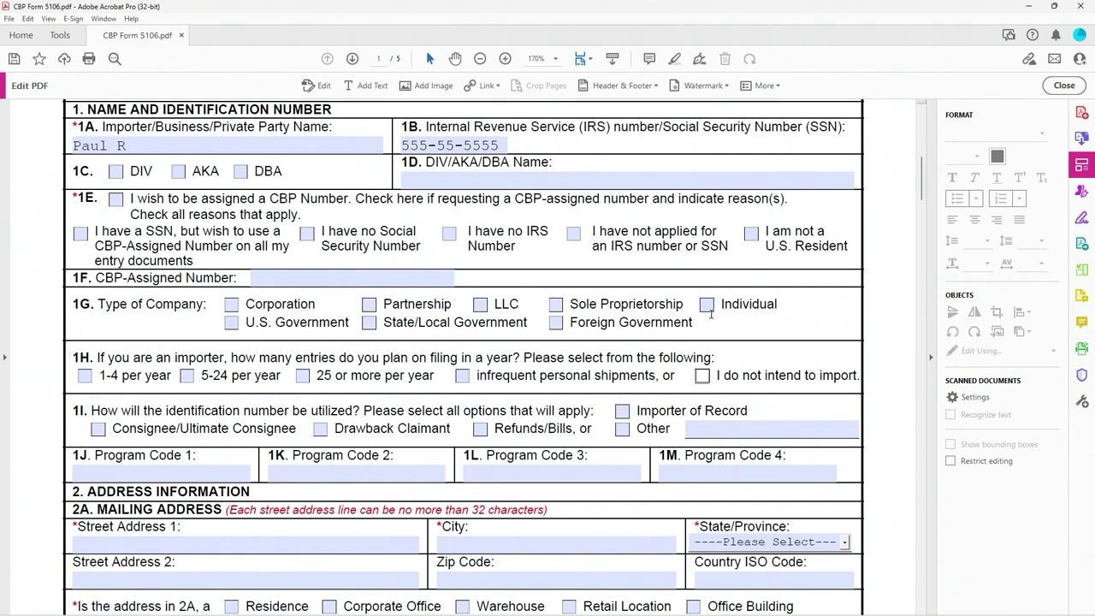
click(701, 377)
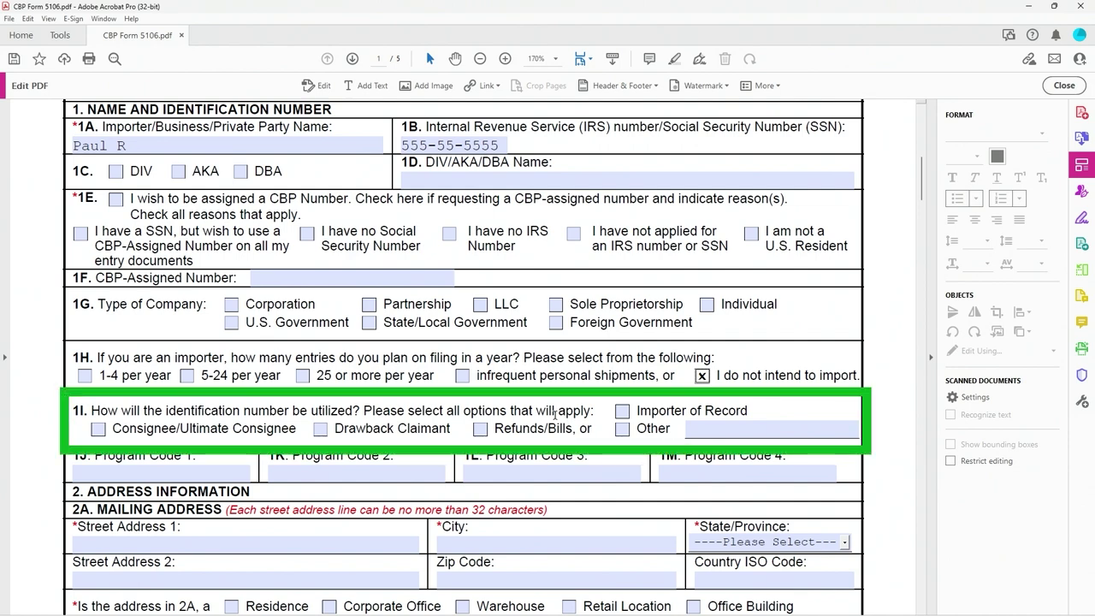
click(624, 412)
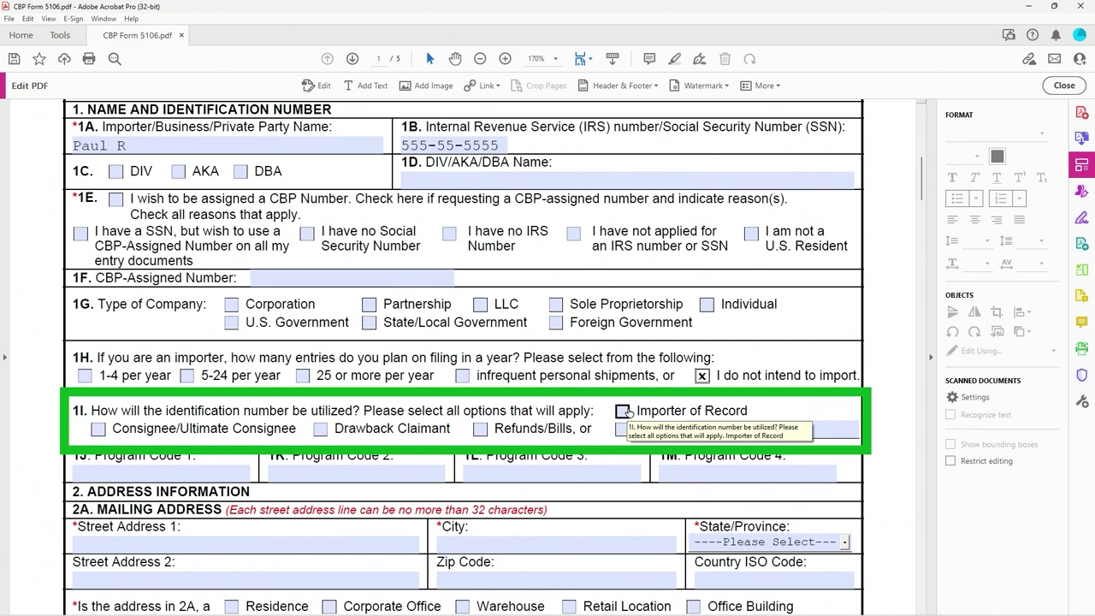
Mark the mailing address in section 2A as a Residence, leaving the program codes and address fields blank
scroll(490, 418, down, 5)
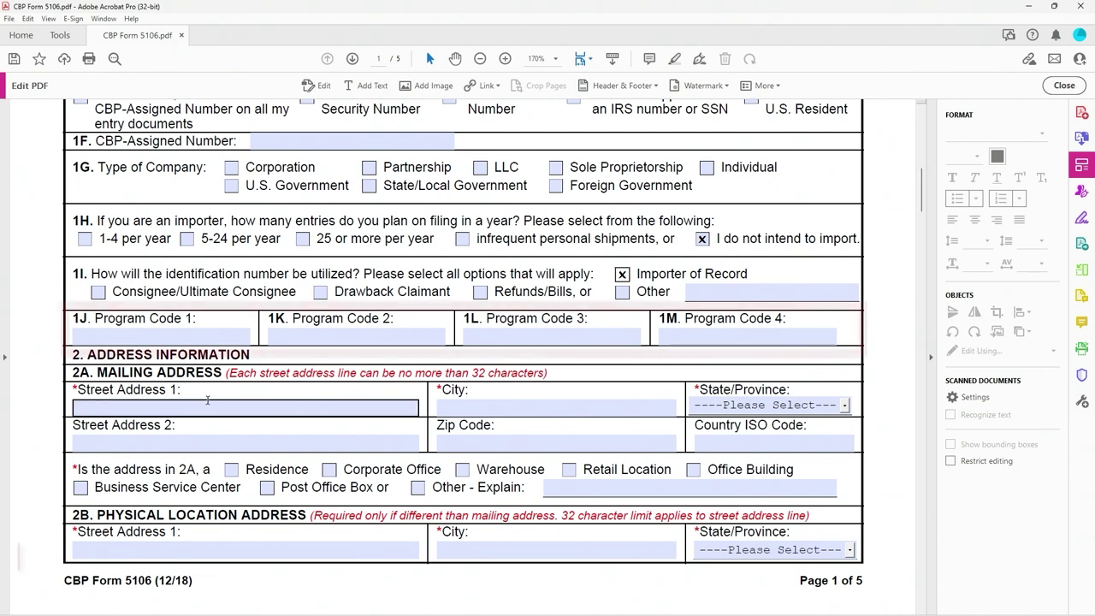
click(504, 408)
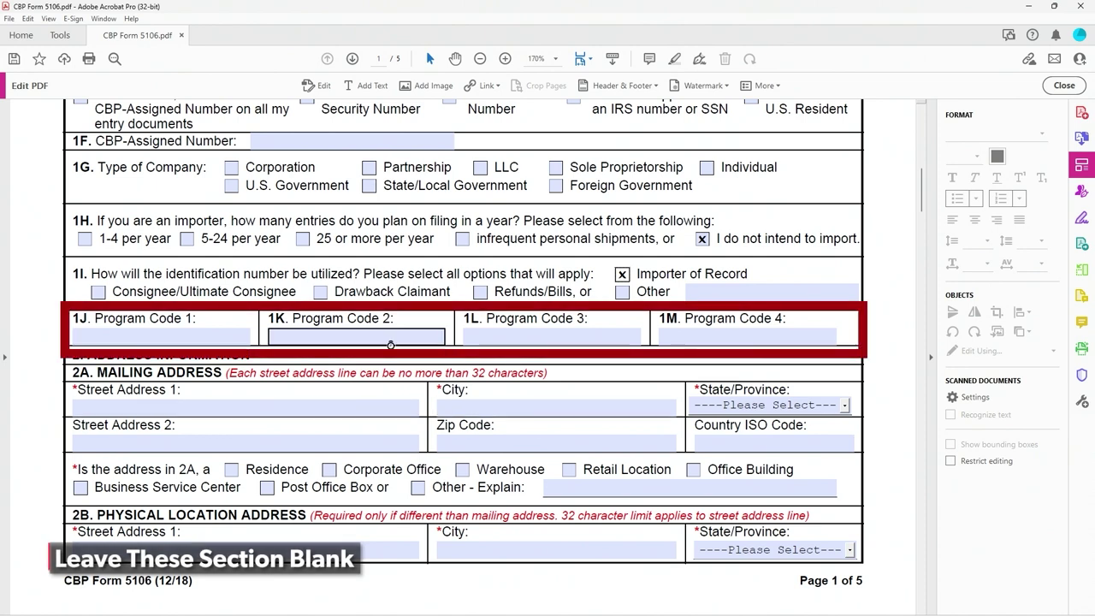
click(748, 438)
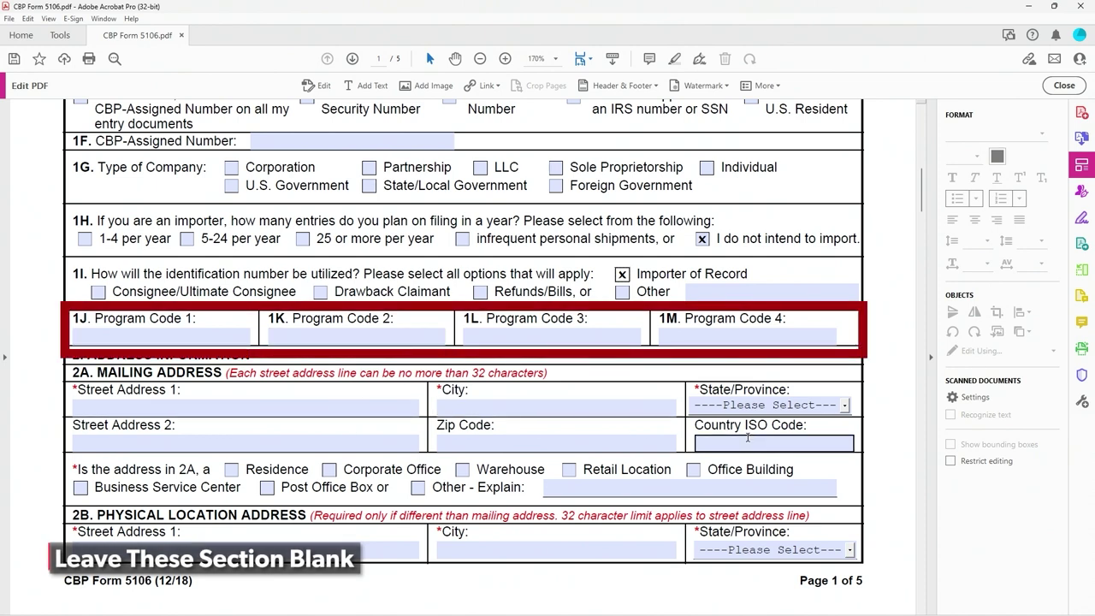
click(672, 441)
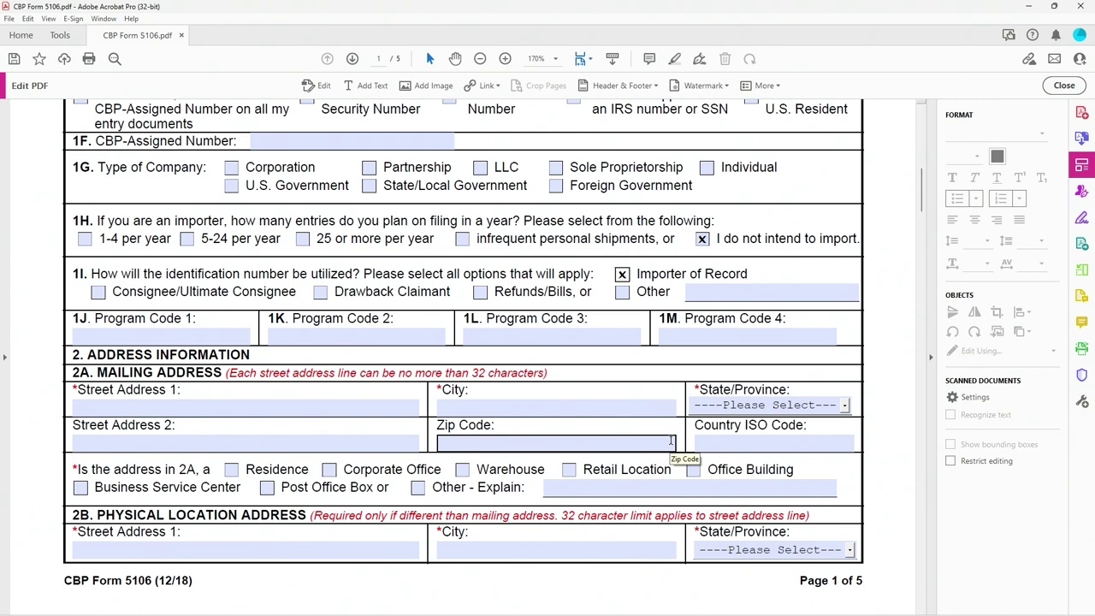
click(697, 438)
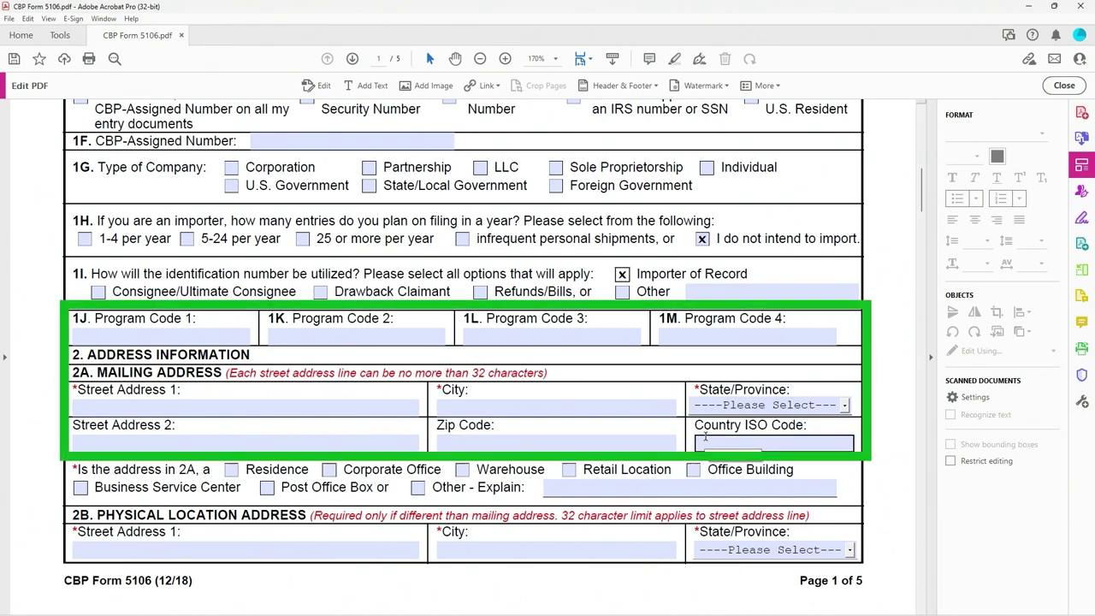
scroll(866, 463, down, 2)
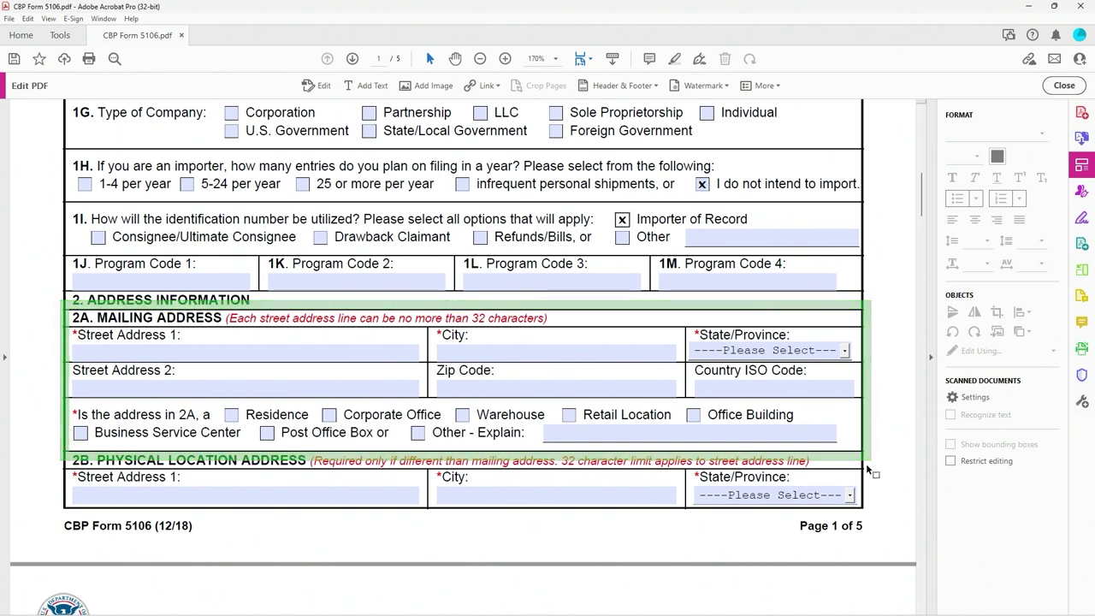
scroll(866, 462, down, 2)
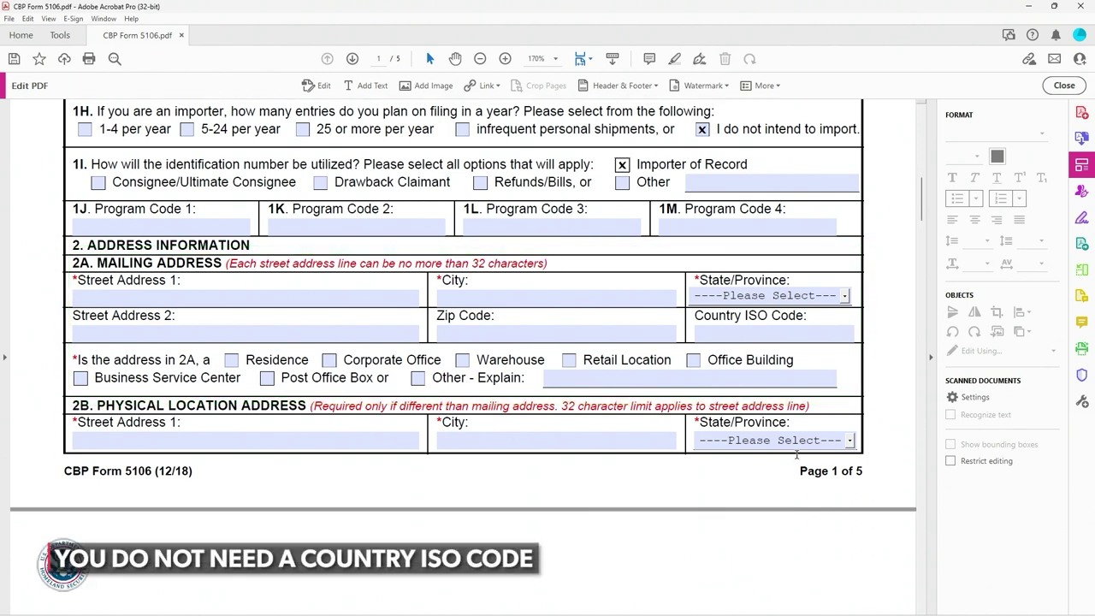
click(231, 361)
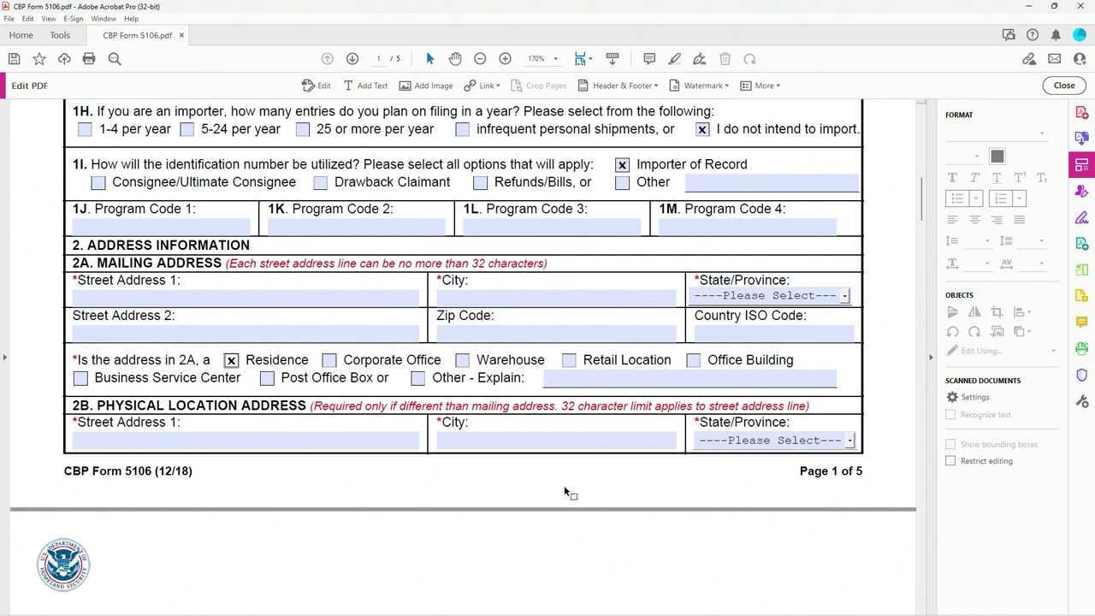
Go to section 2C on page 2 and activate the phone number field
scroll(563, 486, down, 8)
scroll(563, 486, down, 3)
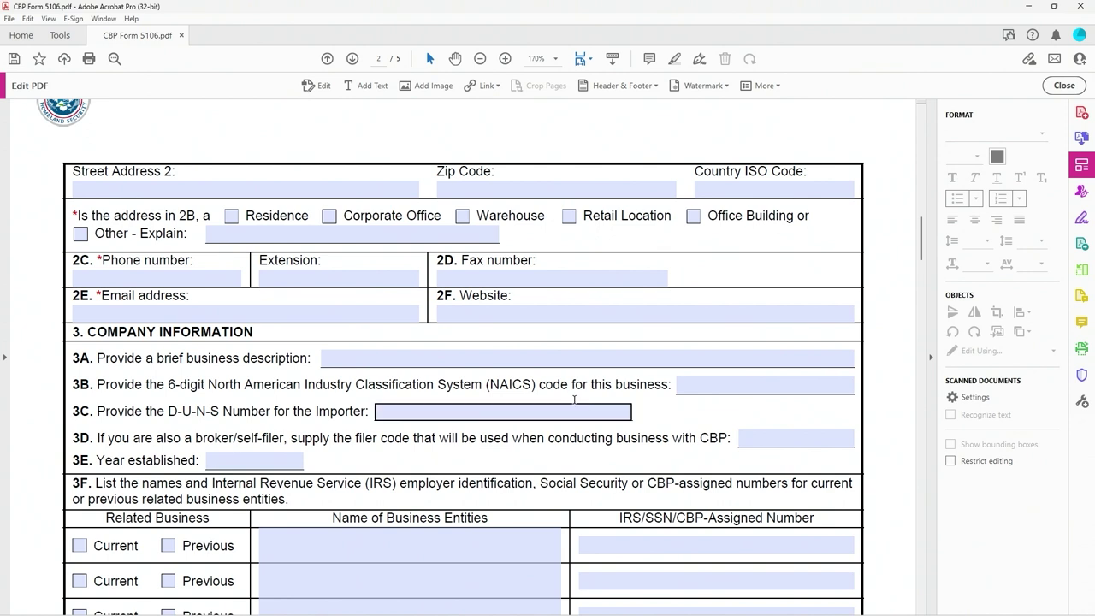
click(139, 282)
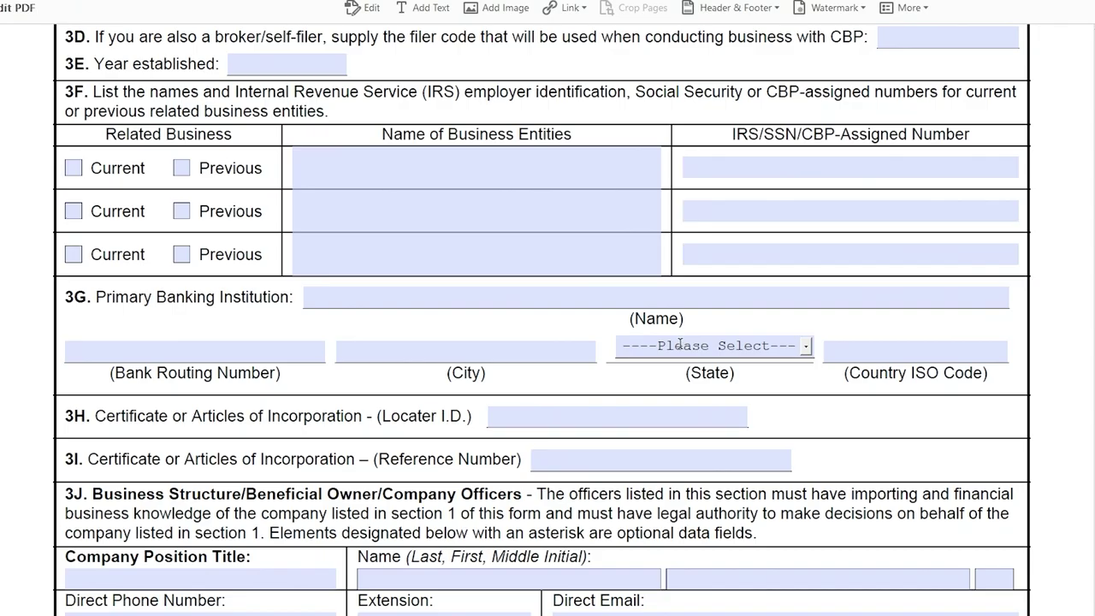
Go to section 4, Certification, and activate the Printed or Typed Full Name and Title field
scroll(679, 344, down, 3)
scroll(679, 346, down, 4)
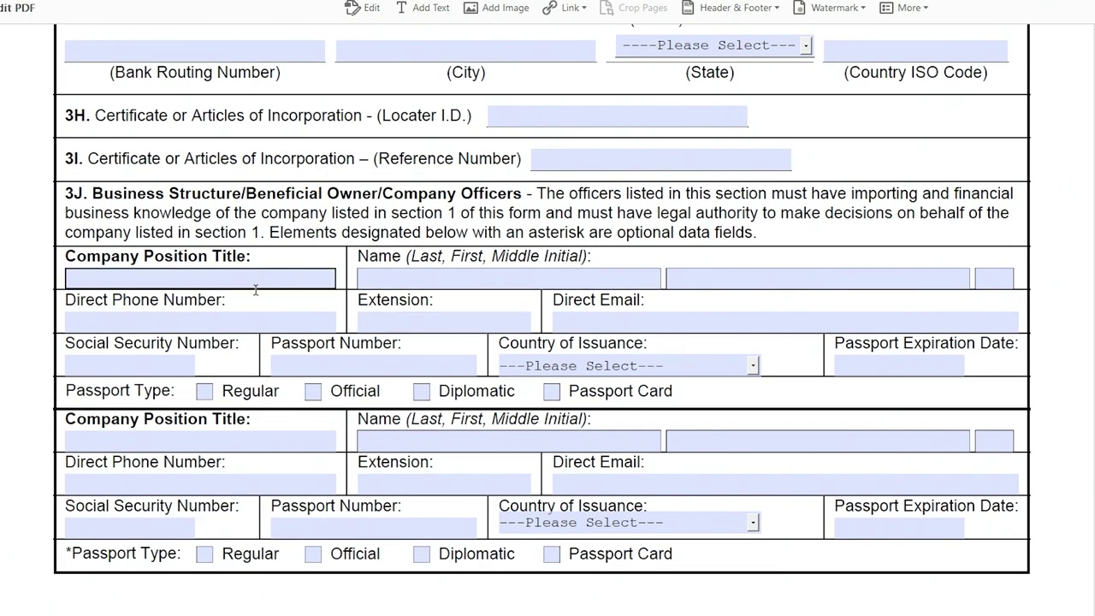
scroll(298, 352, down, 2)
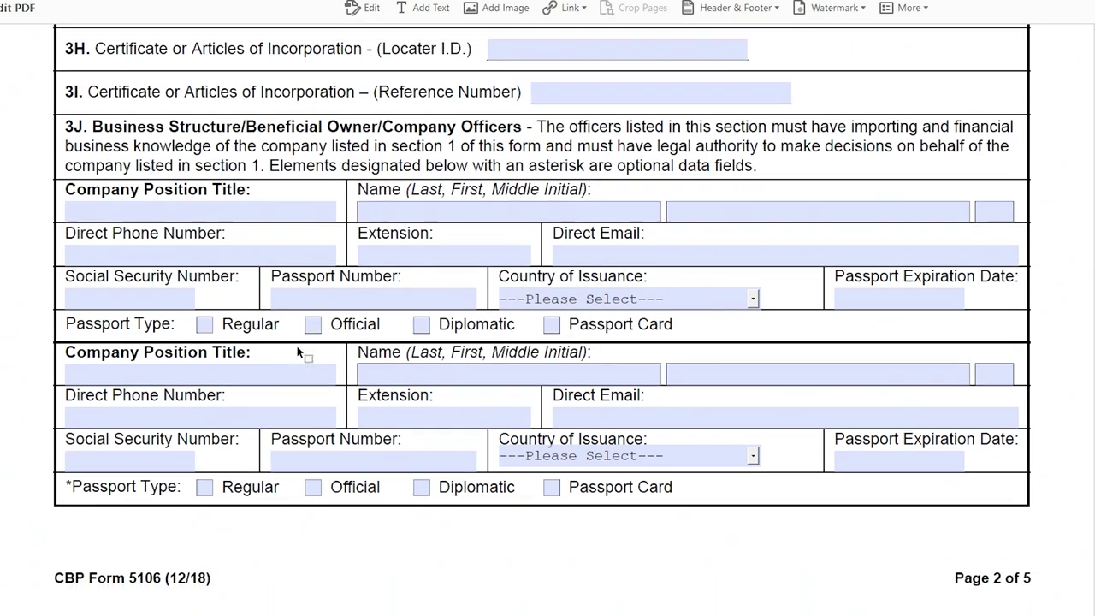
scroll(299, 352, down, 3)
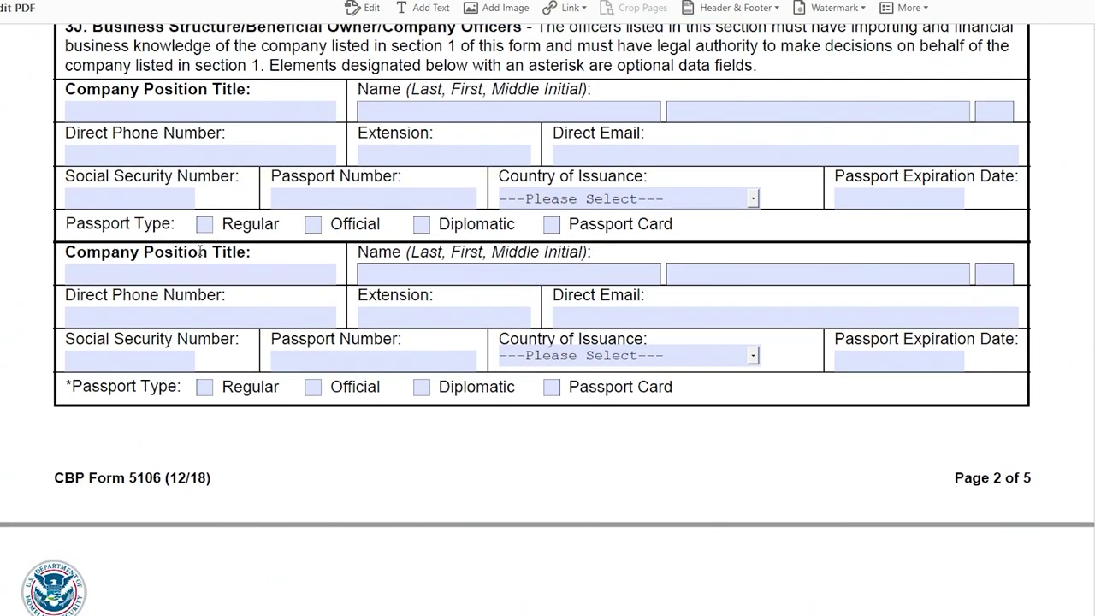
scroll(200, 249, down, 13)
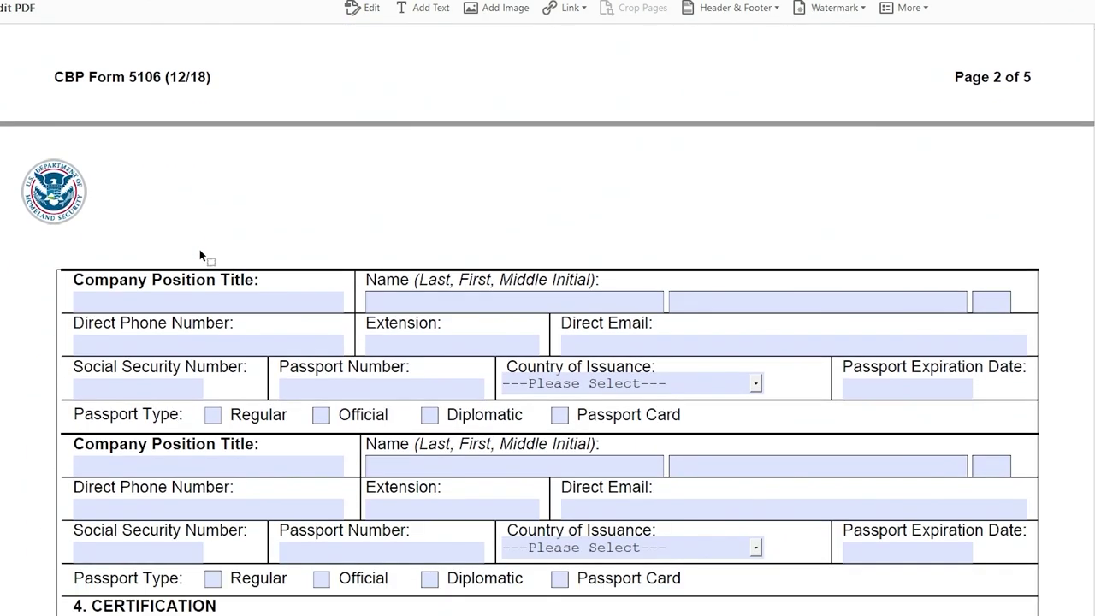
scroll(199, 248, down, 8)
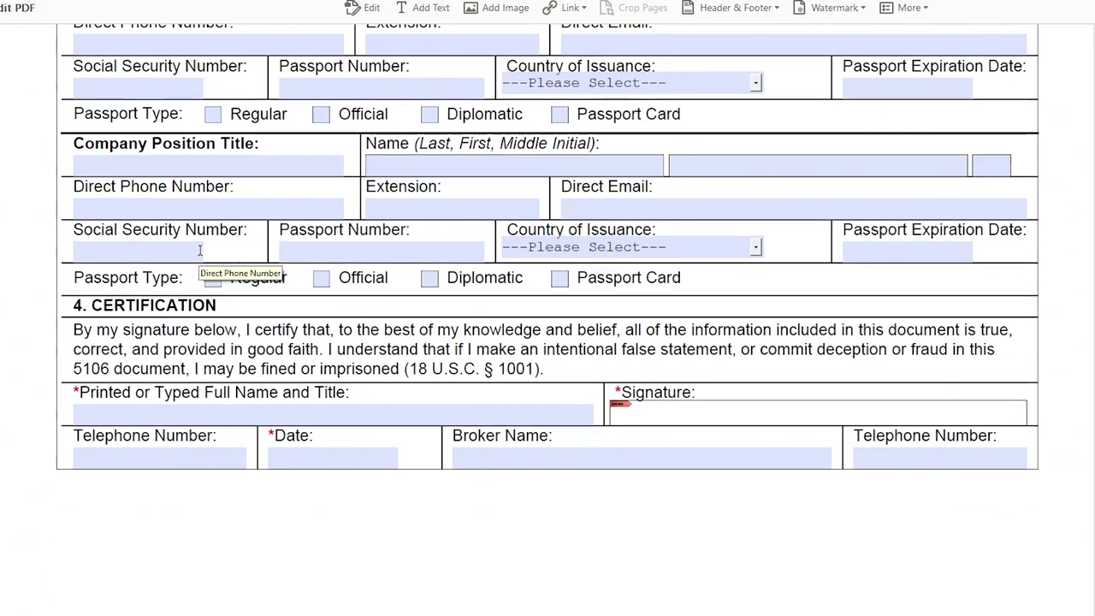
click(142, 412)
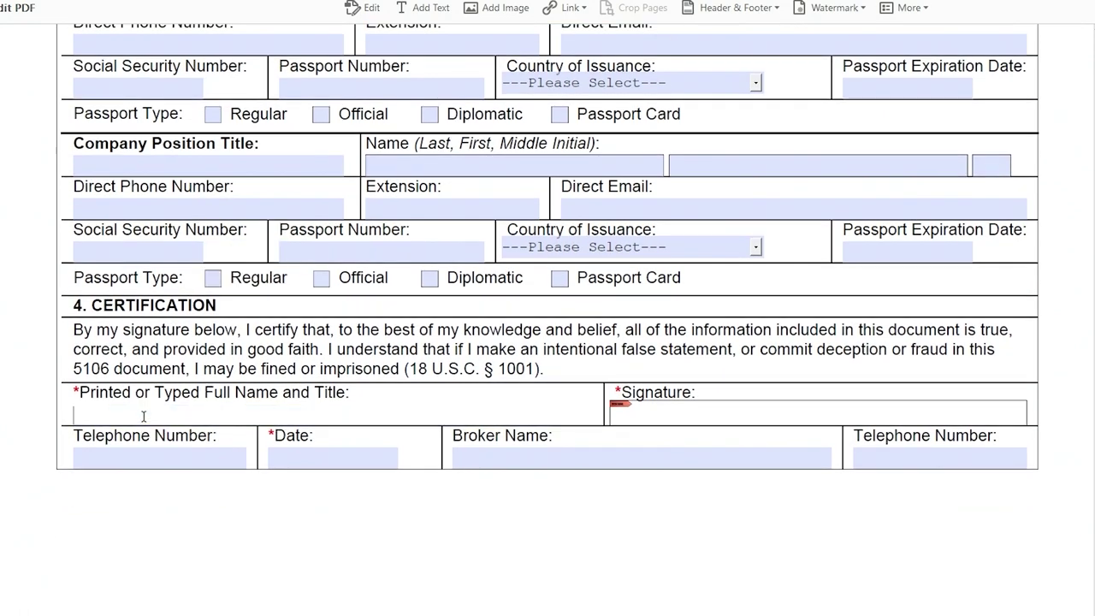